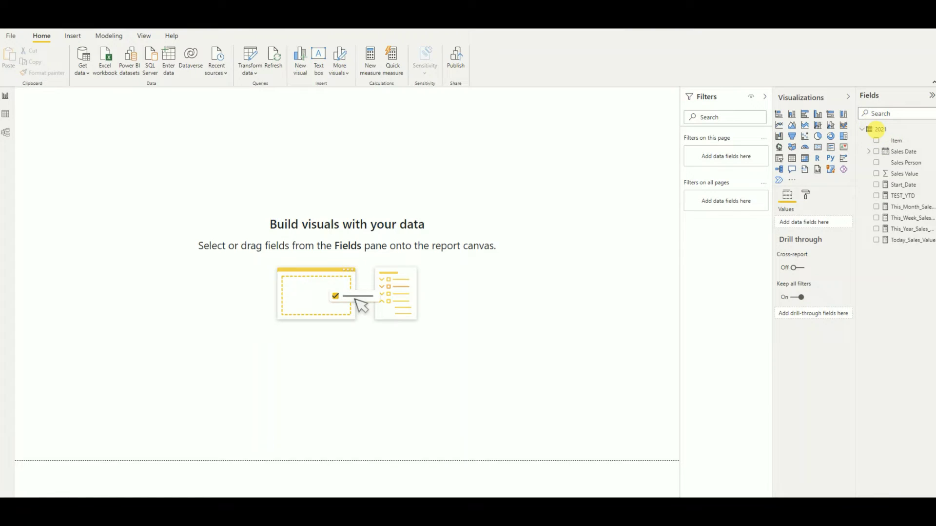
Create a new measure in the 2021 table named DATE_BETWEEN_FIRST_TO_YTD, starting the formula with DATE
right_click(880, 132)
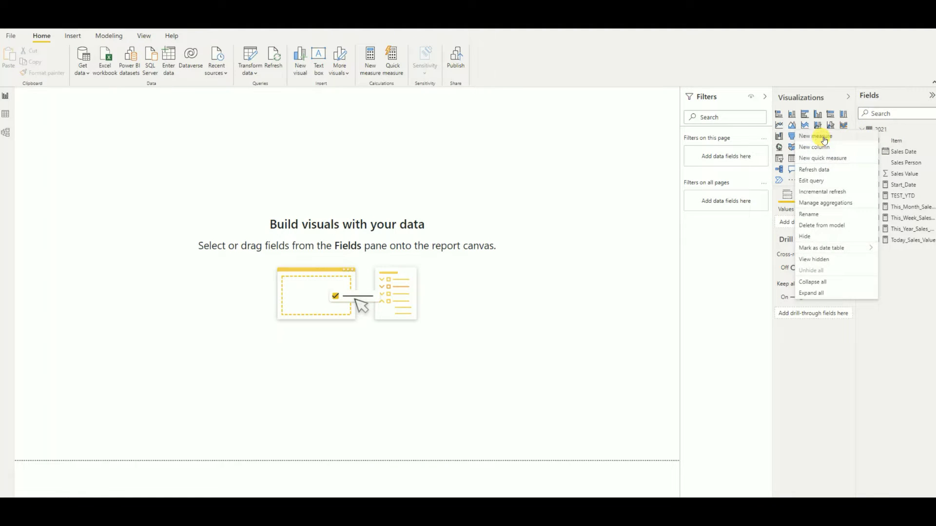
left_click(674, 176)
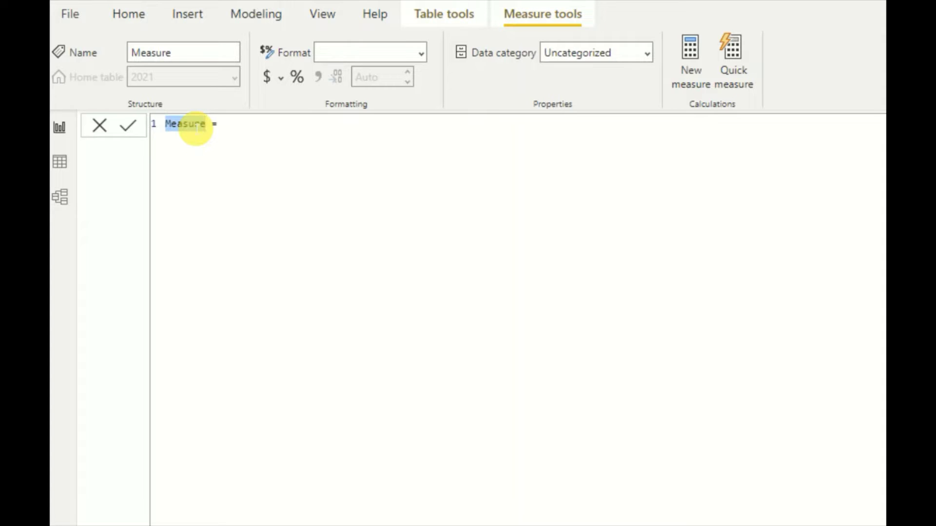
type("DATE_B")
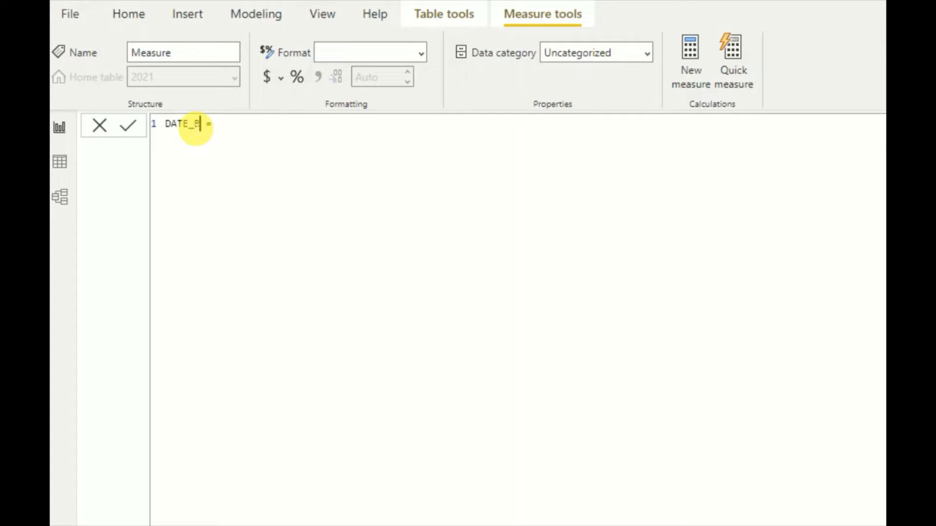
type("ETWEEN_FIRST")
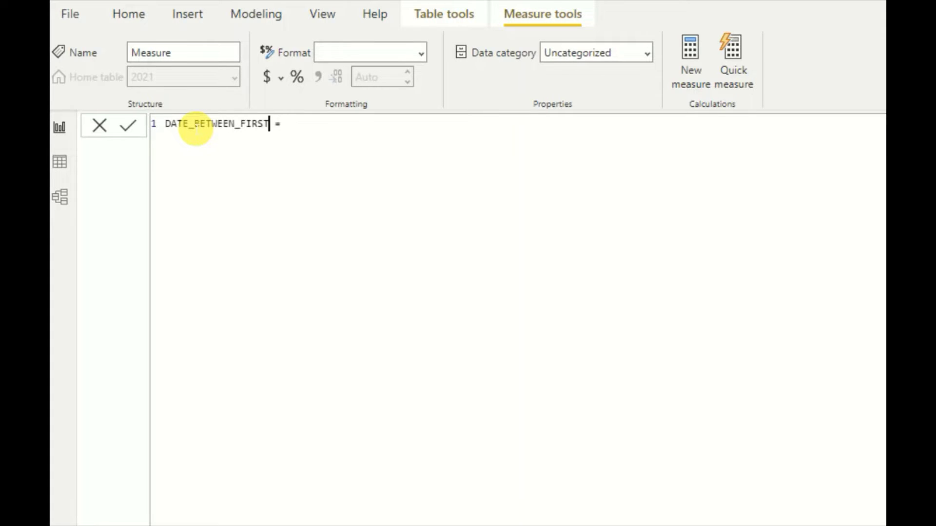
type("_TO_T")
key("BackSpace")
type("YTD = DA")
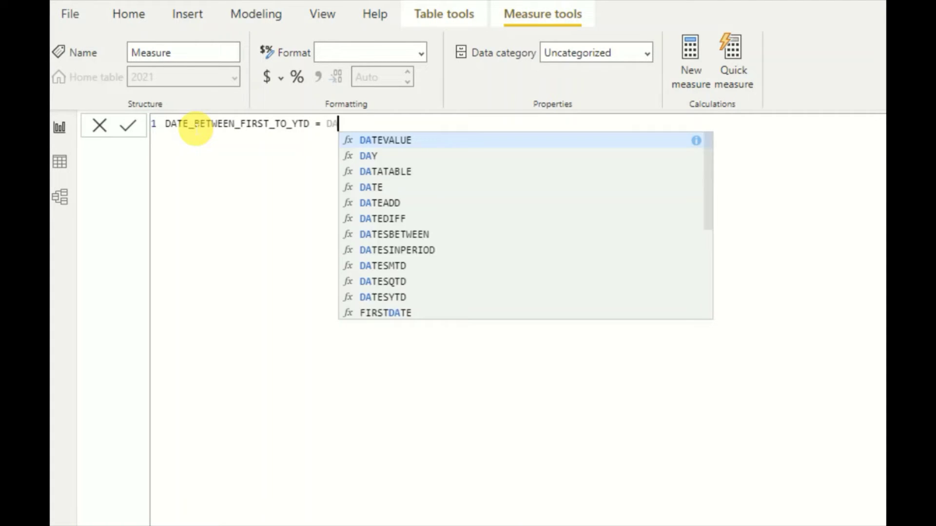
type("TE")
Begin the formula as DATEDIFF(DATE(YEAR(TODAY()), picking DATEDIFF from autocomplete
key("Down")
key("Down")
key("Down")
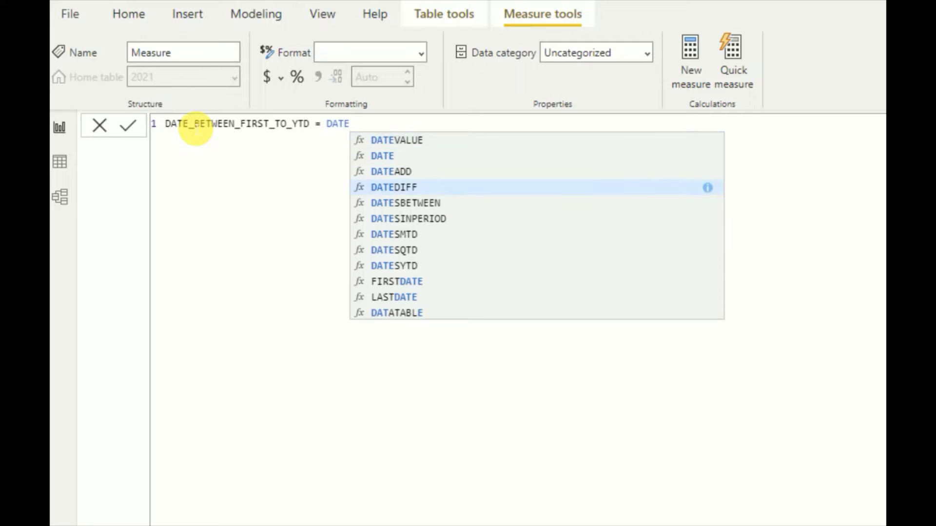
key("Tab")
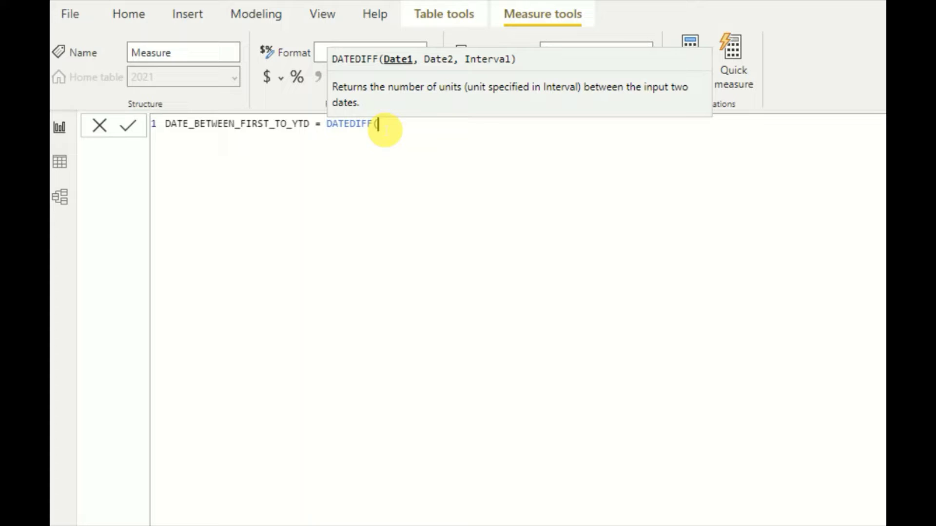
type("DATE")
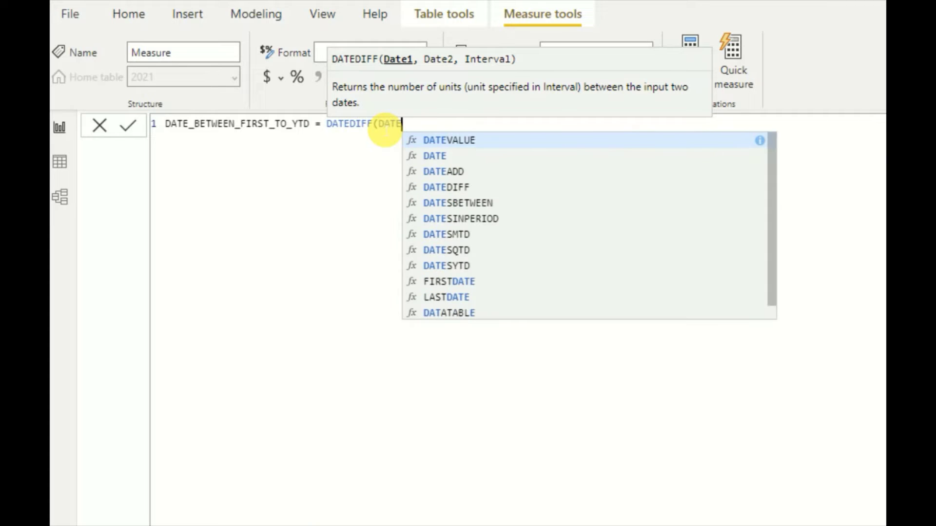
type("(")
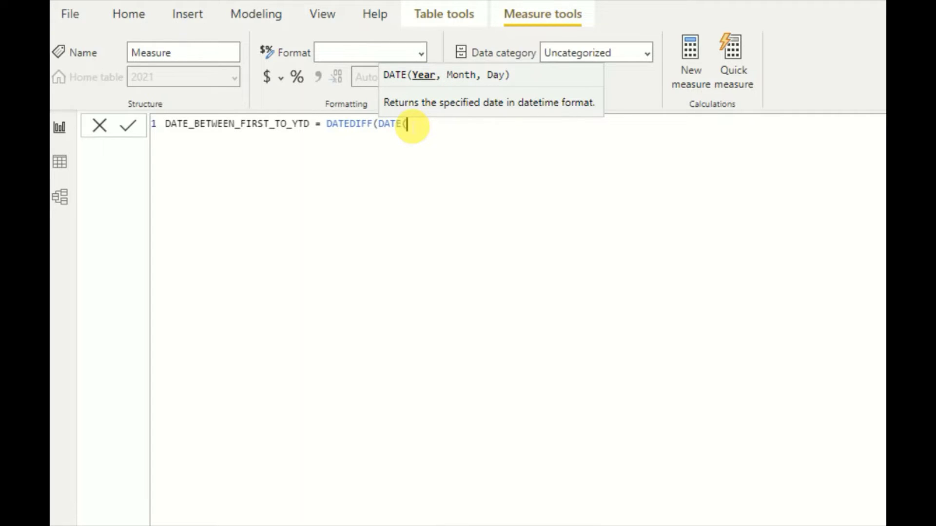
type("YEAR")
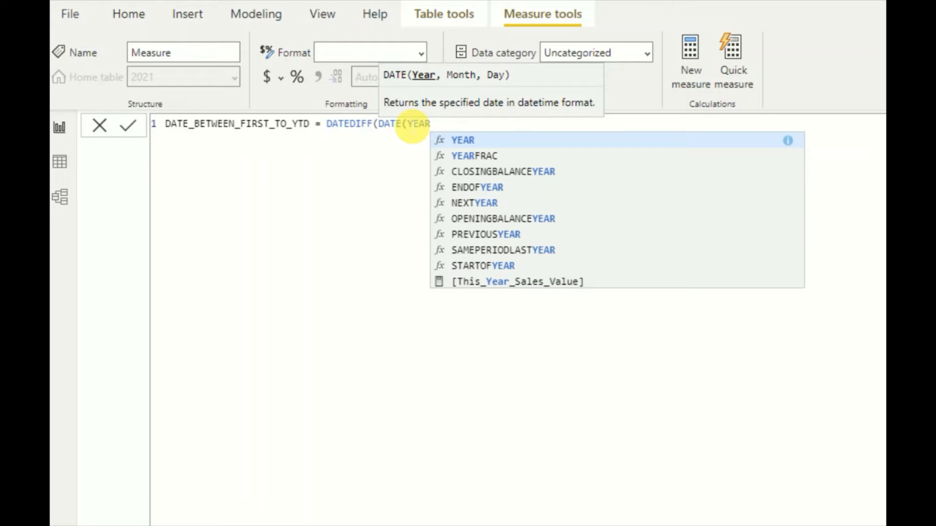
type("(")
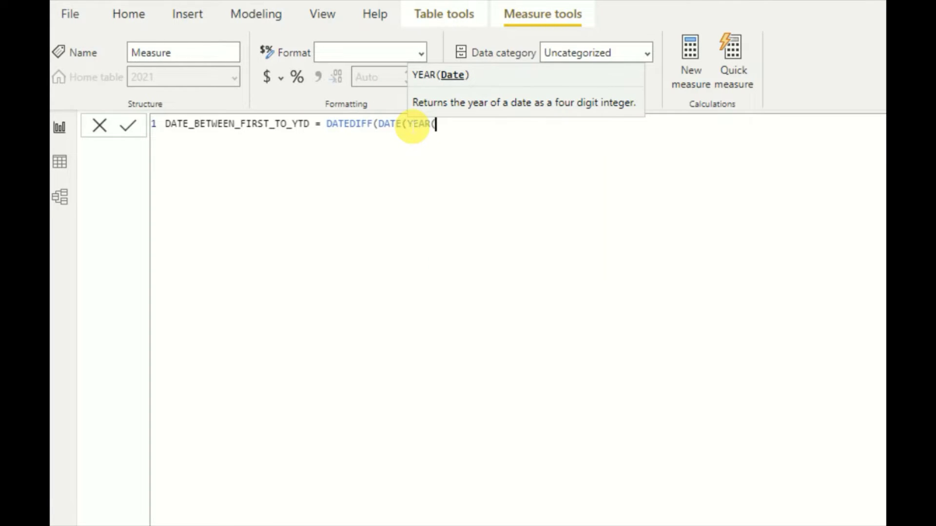
type("TODAY")
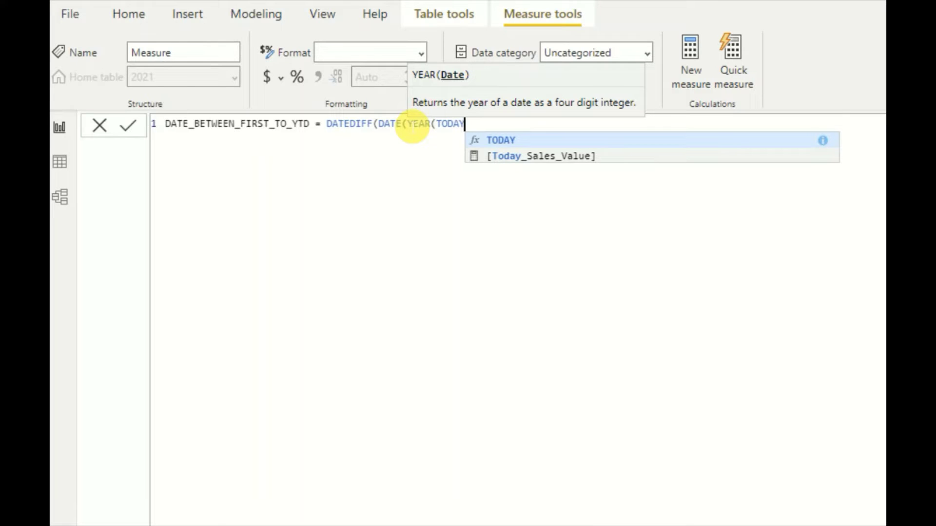
type("(")
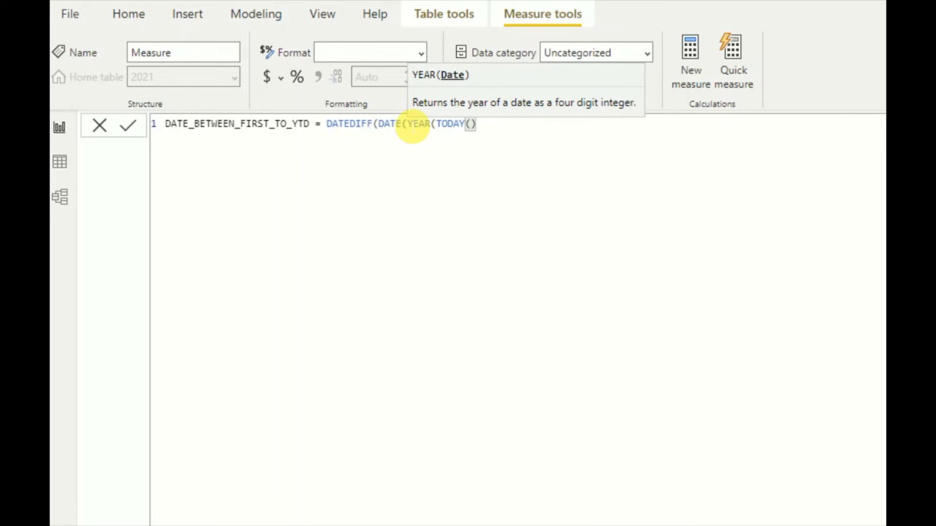
type("))")
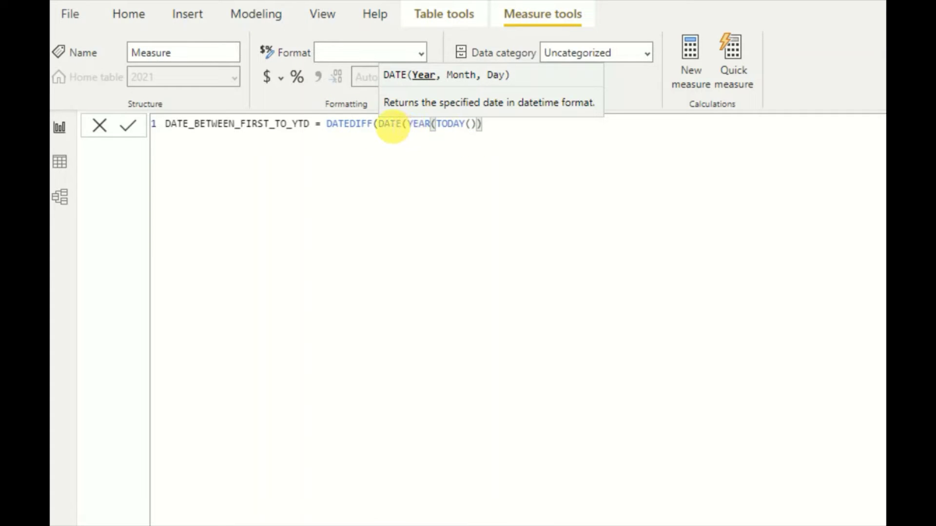
Finish the formula as DATEDIFF(DATE(YEAR(TODAY()),1,1), TODAY(), DAY)
type("),")
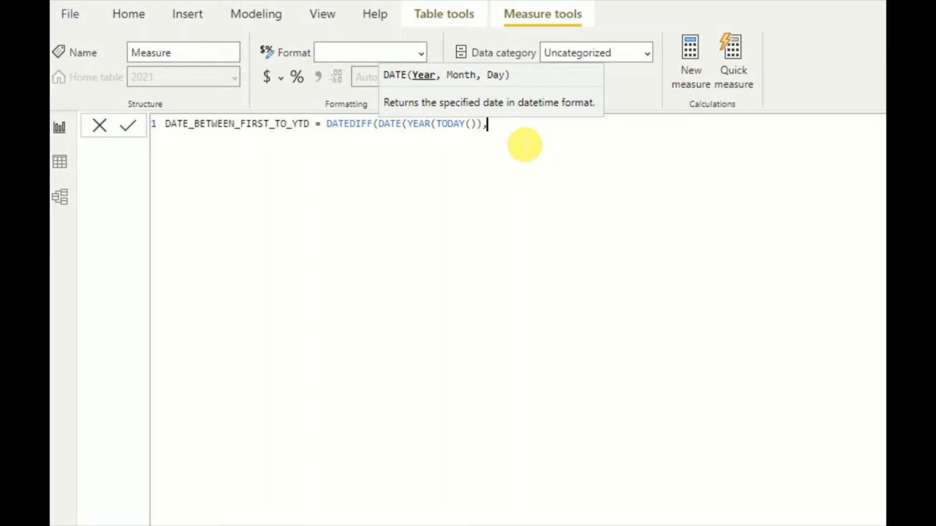
type("1,1)")
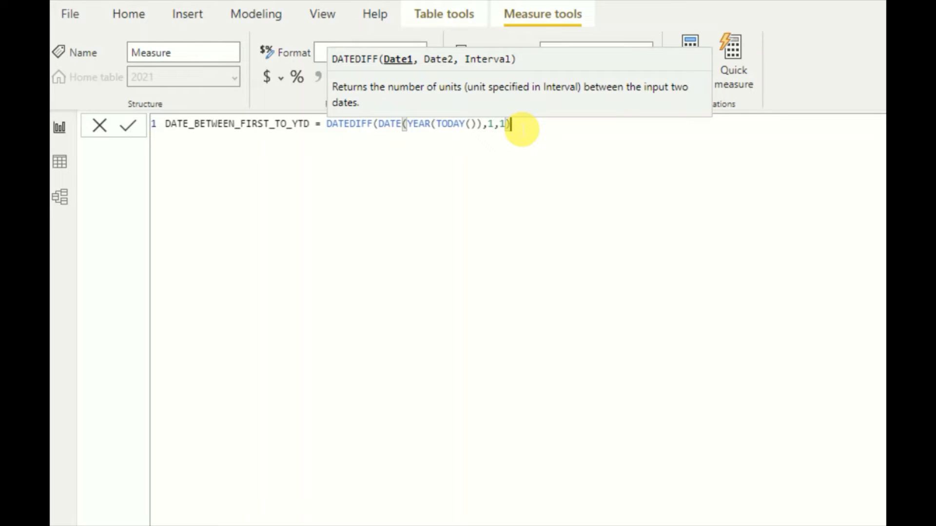
type(",")
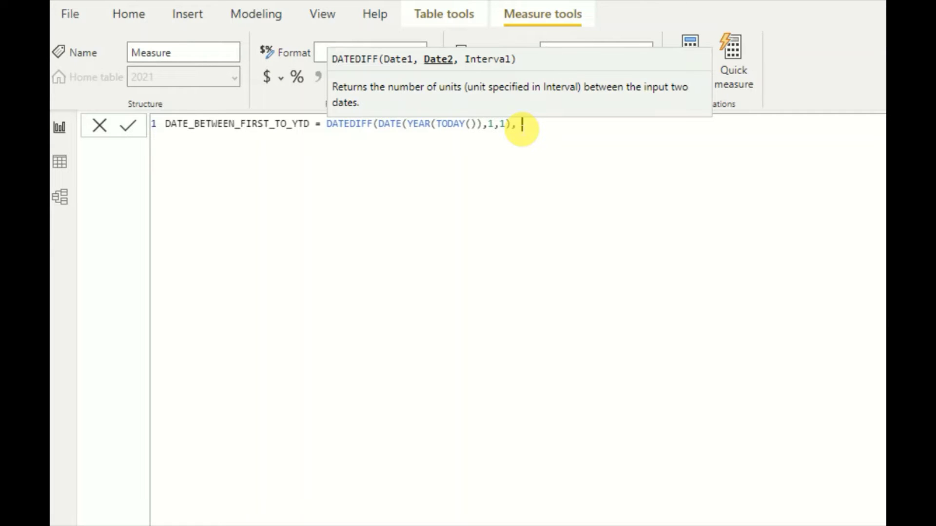
type(" TO")
key("Tab")
type(",")
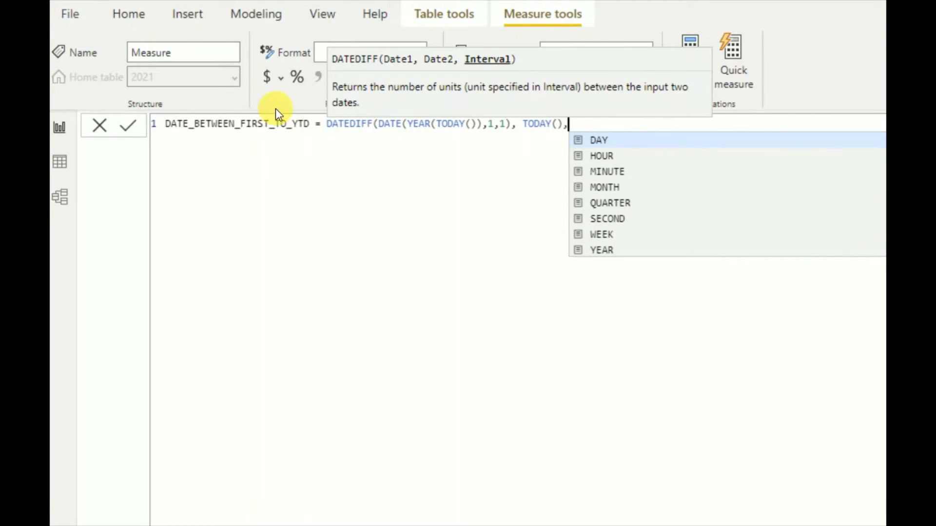
type("DAY")
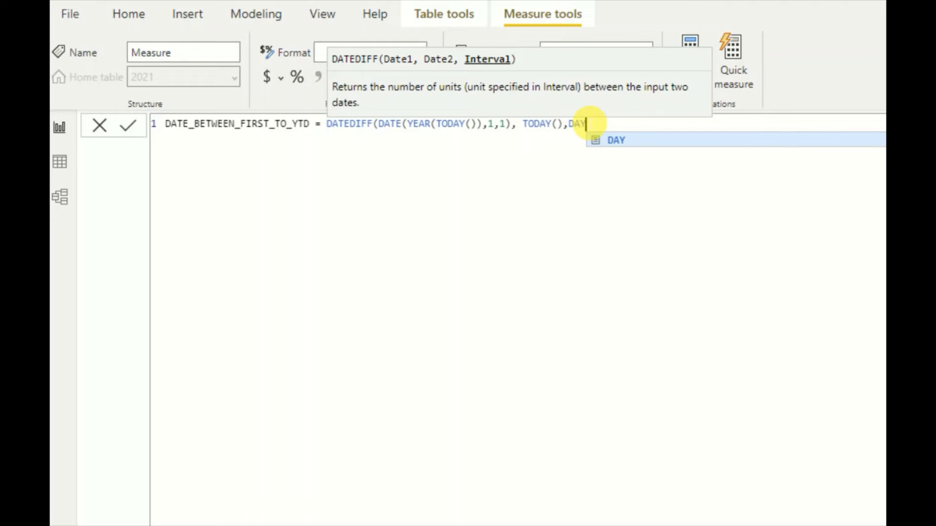
type(")")
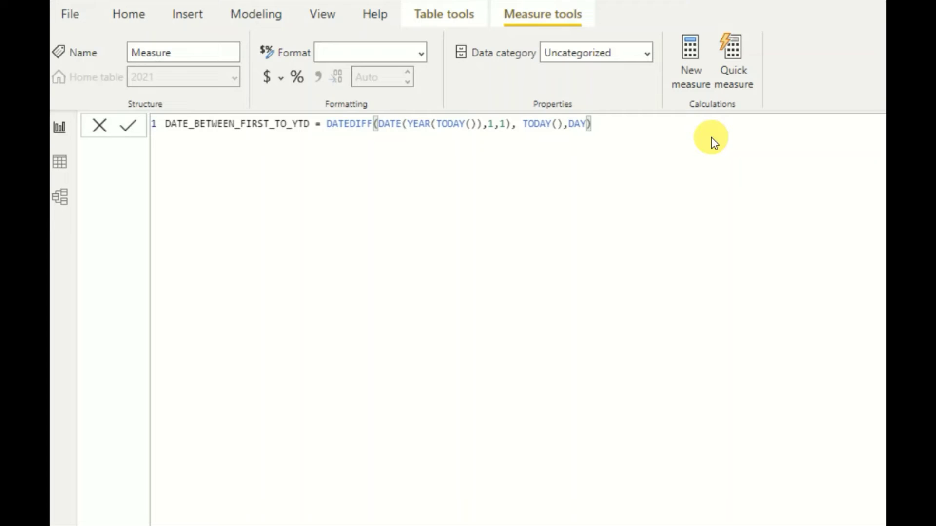
Commit the measure and place an empty card visual near the page centre
key("Return")
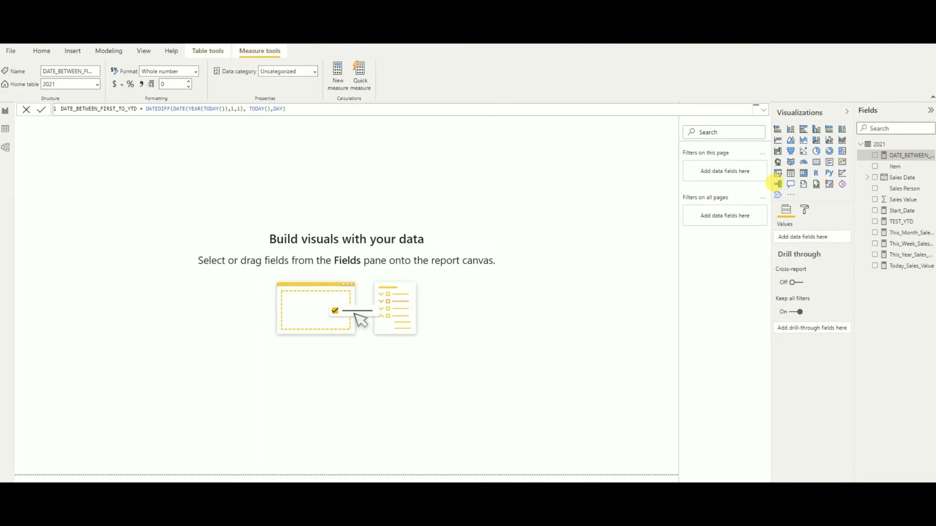
left_click(819, 162)
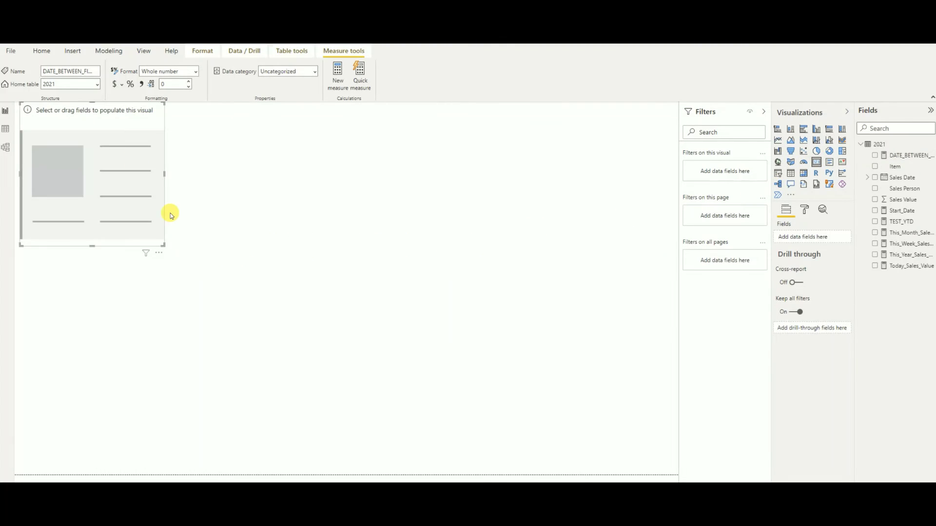
left_click_drag(135, 128, 307, 180)
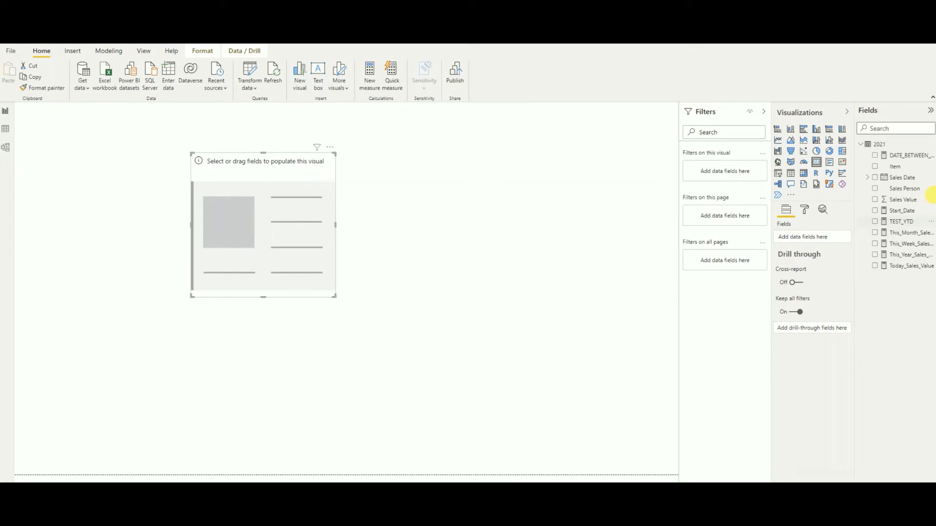
Show DATE_BETWEEN_FIRST_TO_YTD in the card, reading 364, and resize the card
left_click_drag(914, 157, 819, 239)
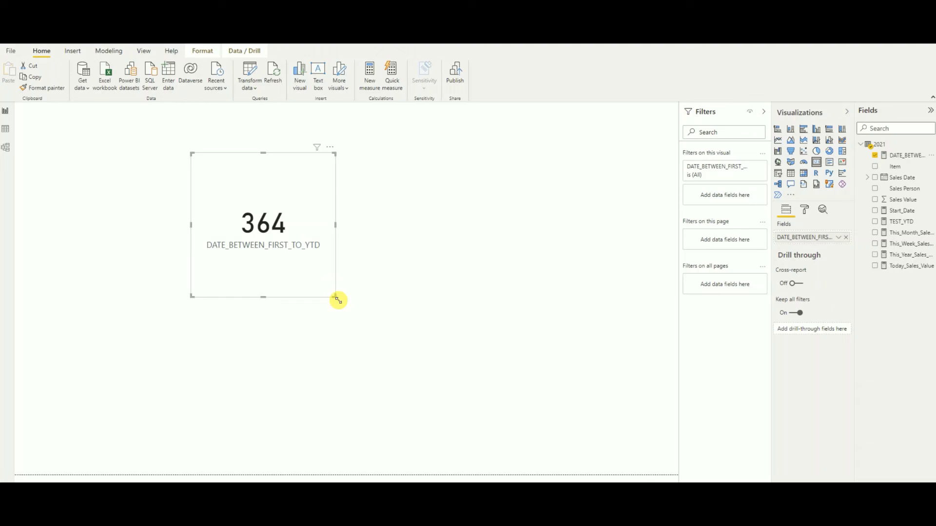
left_click_drag(336, 297, 387, 274)
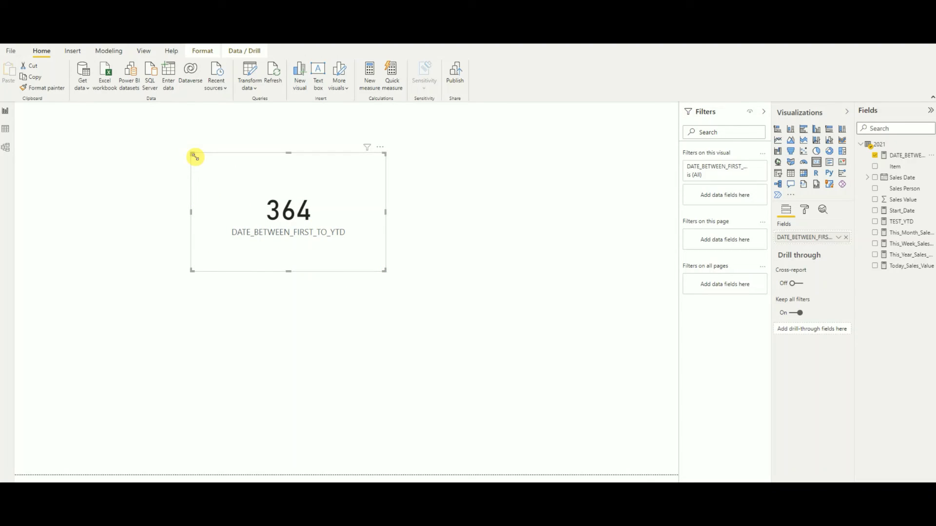
left_click_drag(193, 155, 200, 169)
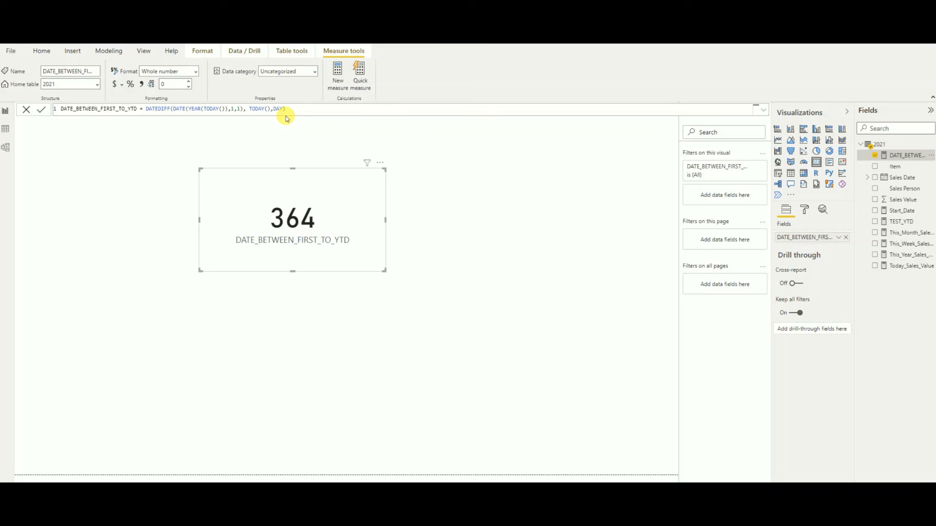
Append + 1 to the measure formula so the card shows 365, then shrink the card
left_click(292, 109)
key("Return")
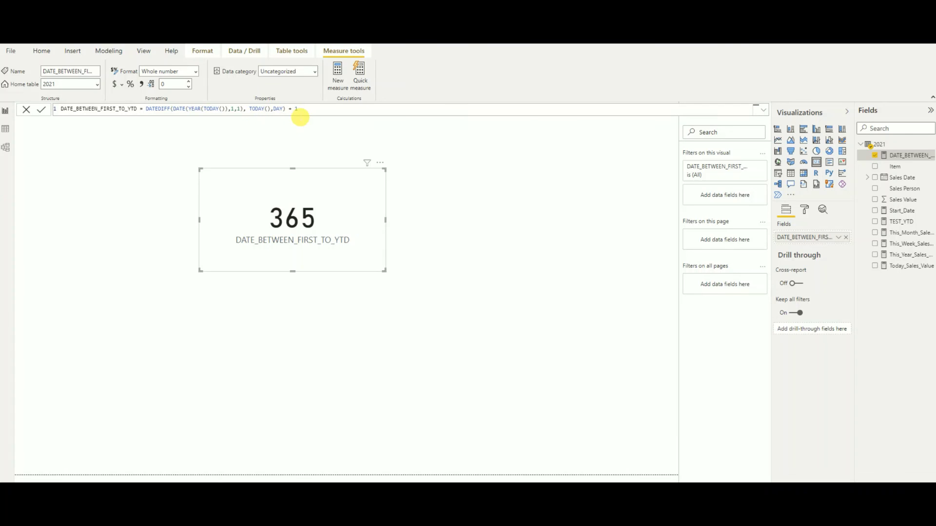
left_click_drag(199, 175, 215, 180)
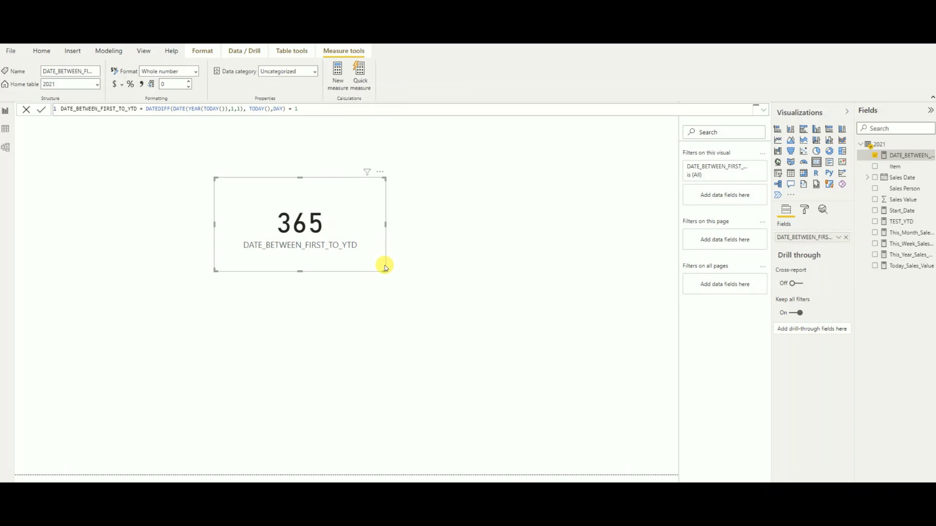